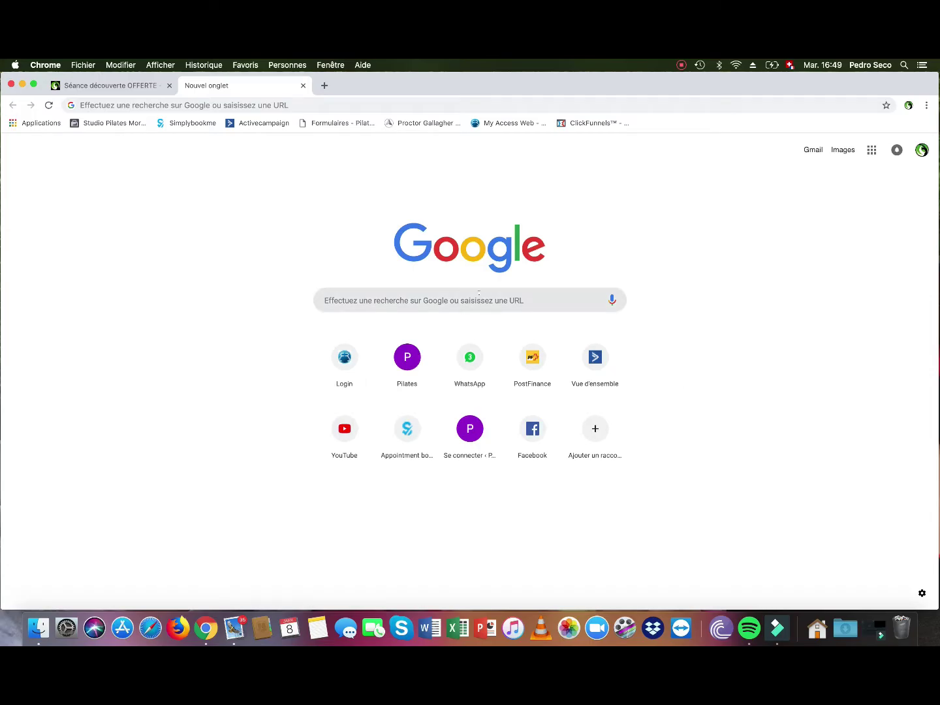
Step: Search Google for "pilates morges" and open the Studio Pilates Morges website from the results
left_click(478, 298)
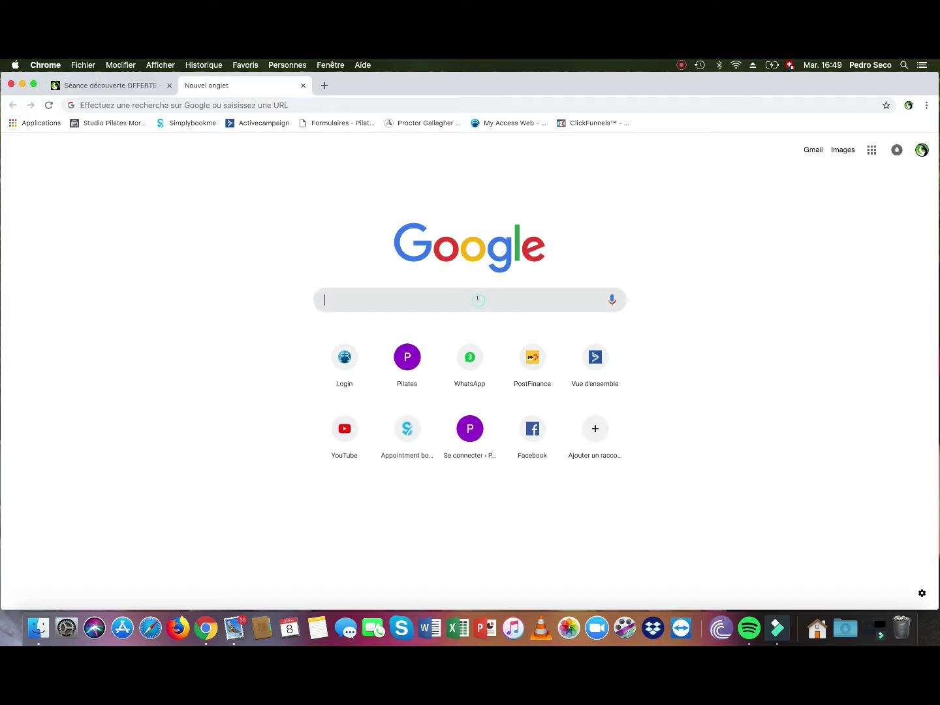
type("pilates")
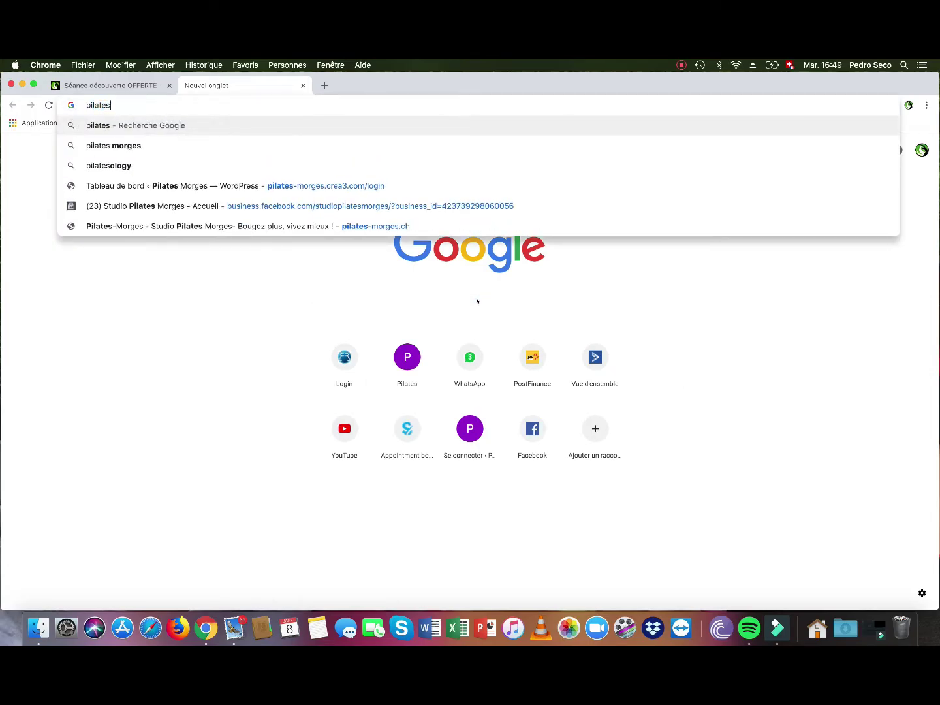
type(" morge")
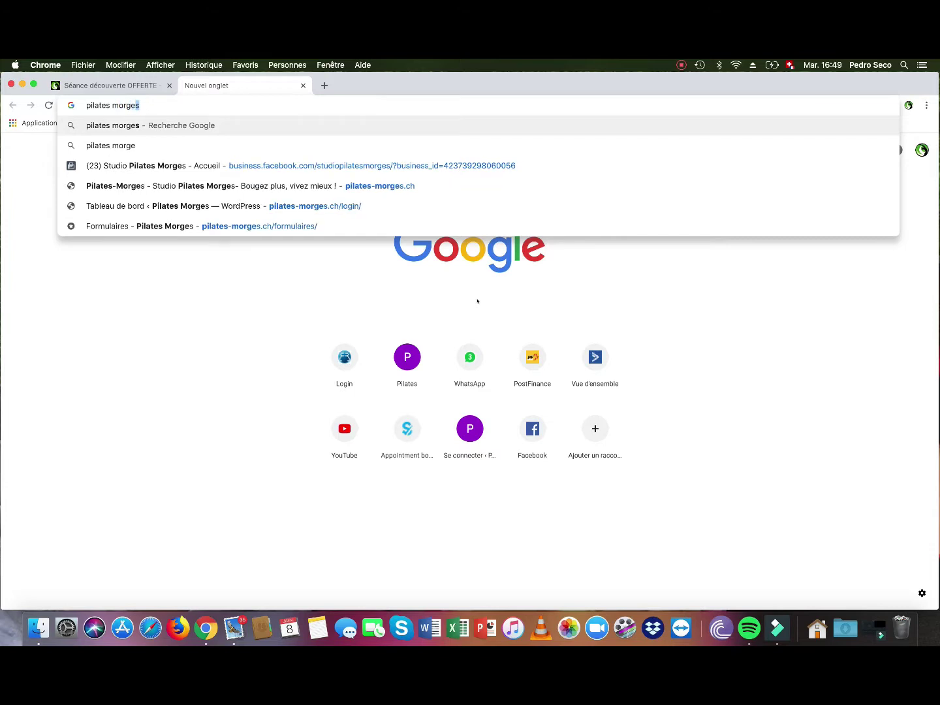
type("s")
key("Return")
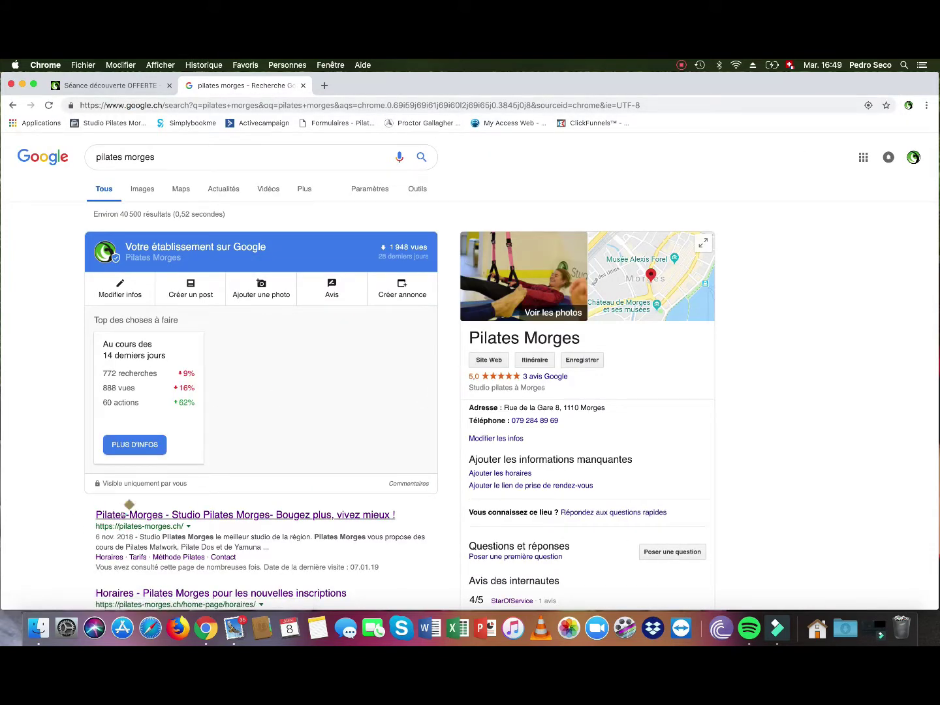
left_click(122, 515)
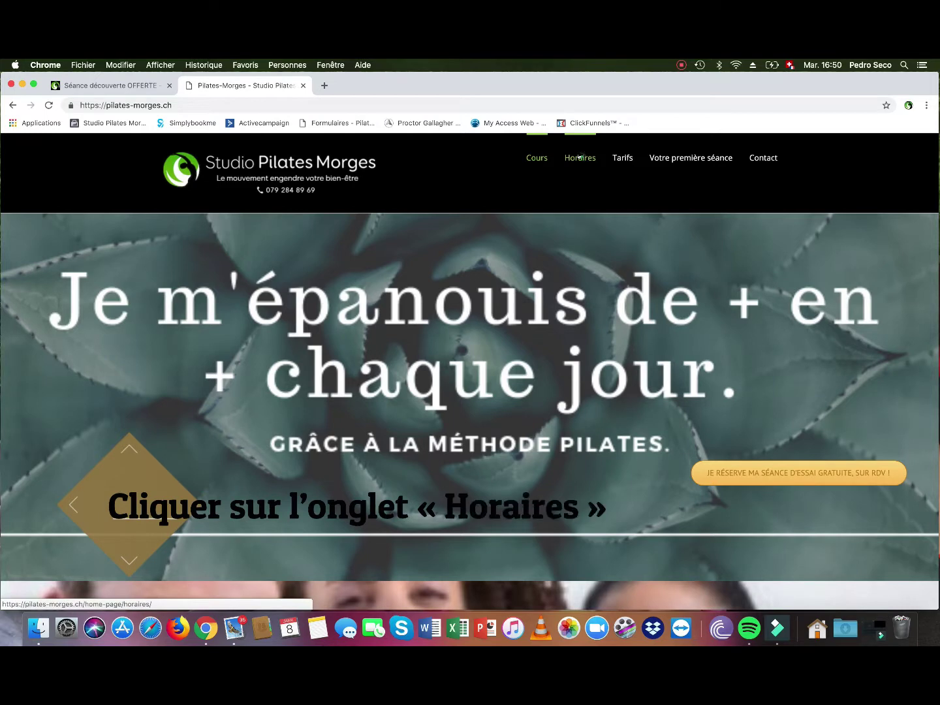
Step: Go through the site's Horaires page to the members' class agenda and bring up its login form
left_click(580, 157)
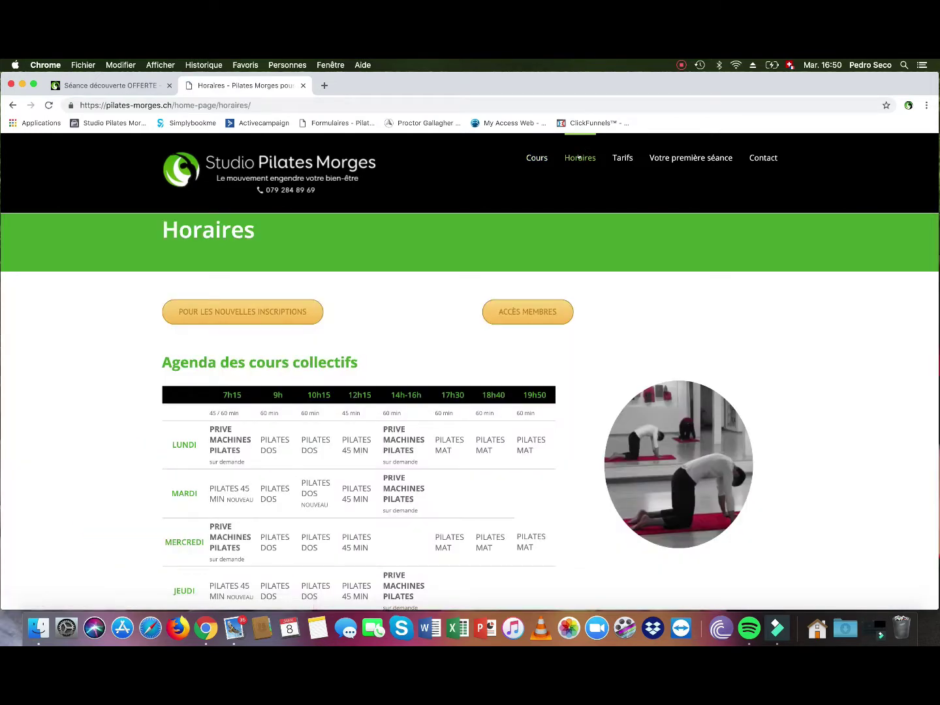
scroll(845, 307, "down", 3)
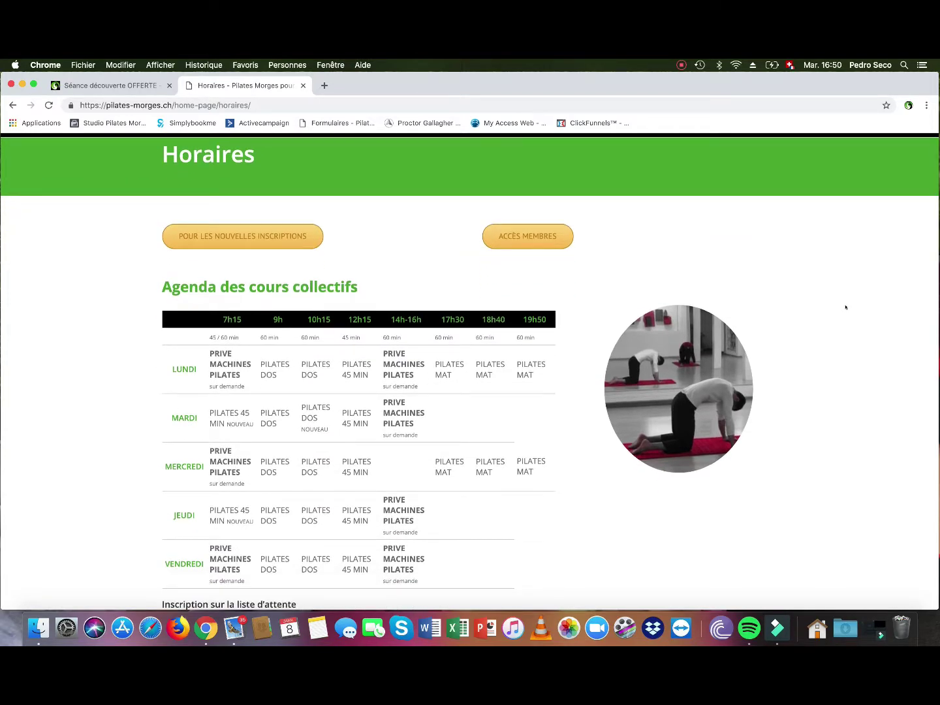
scroll(845, 307, "down", 1)
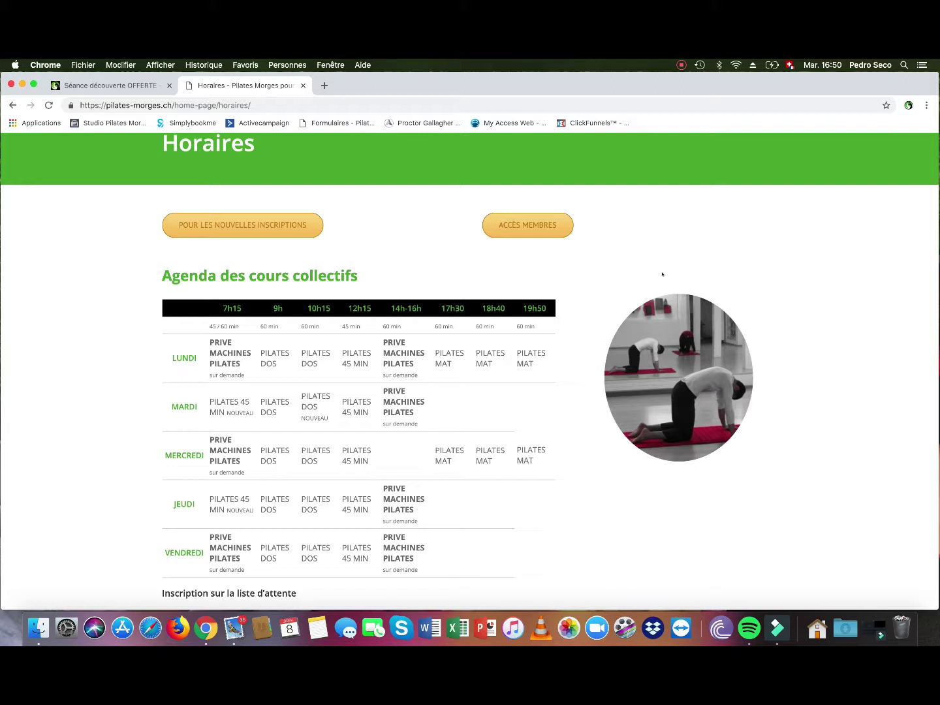
left_click(529, 224)
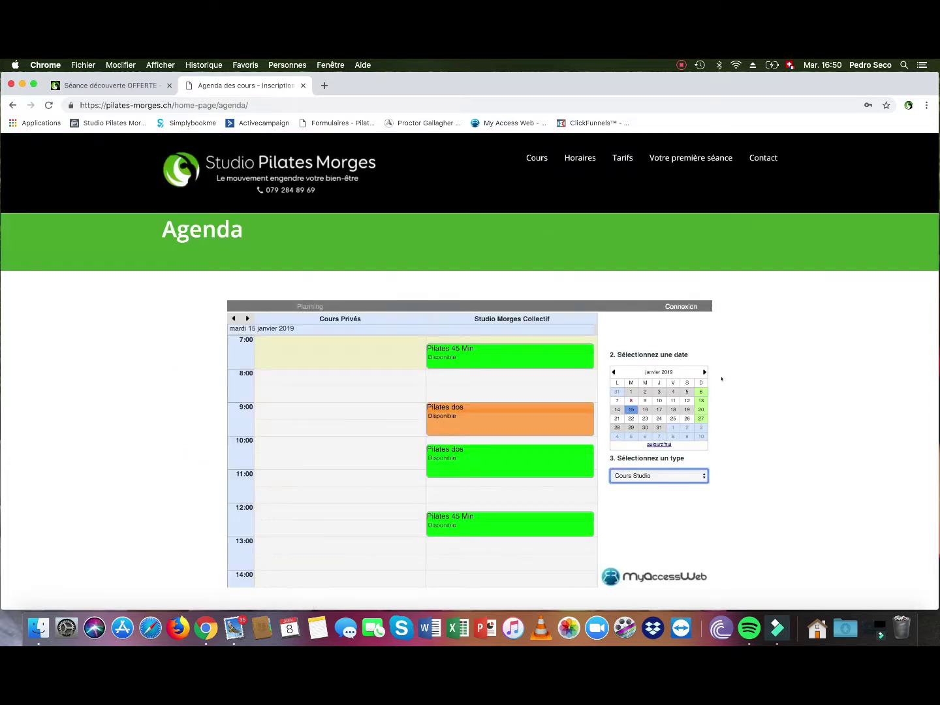
scroll(833, 359, "down", 2)
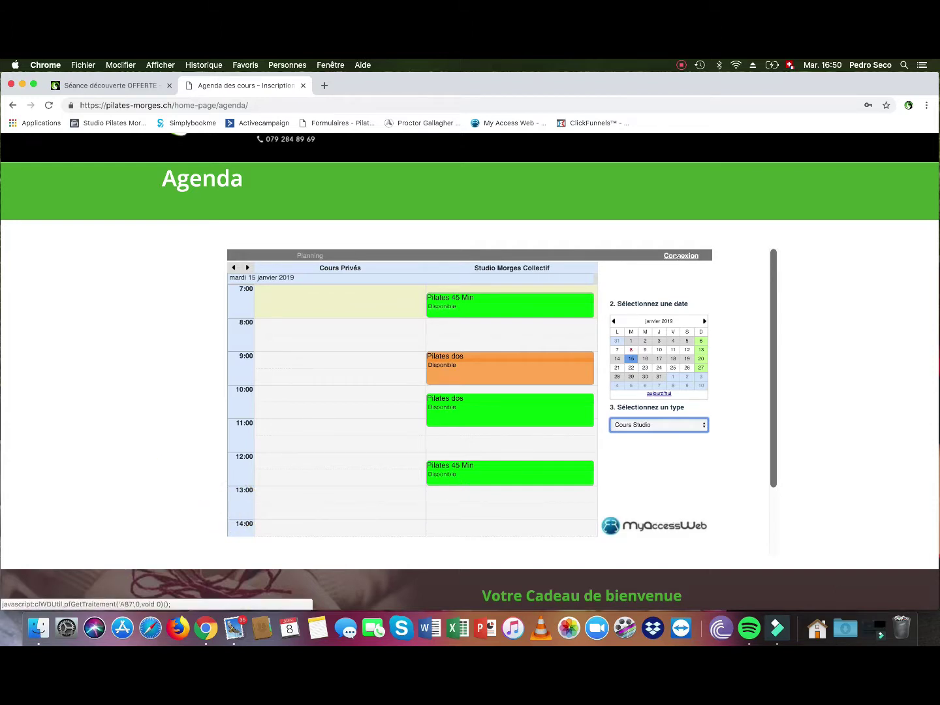
left_click(678, 256)
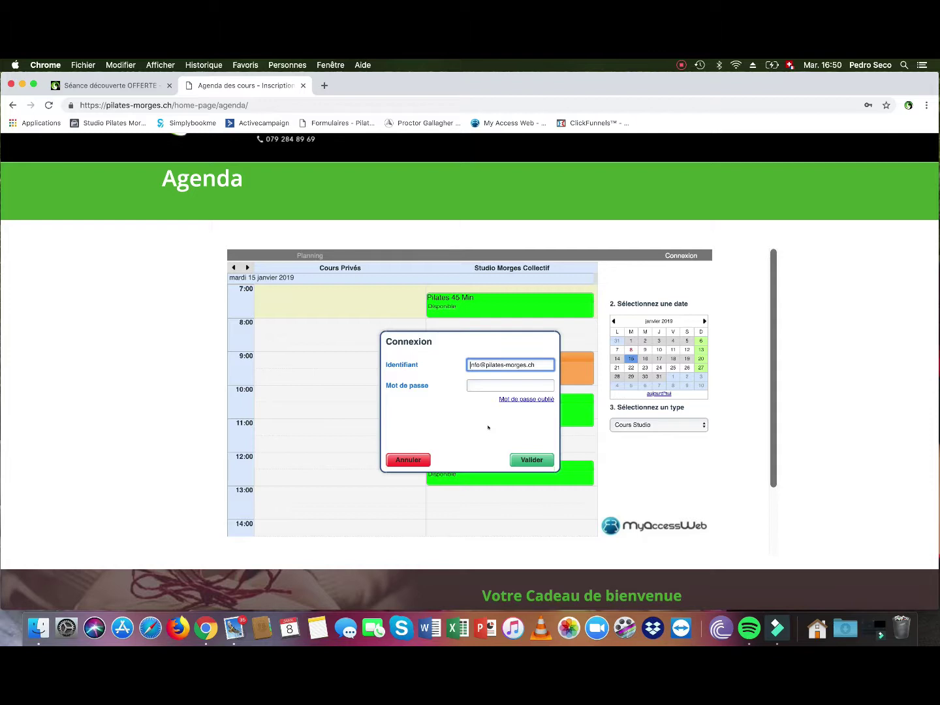
Step: Switch to Mail, search the inbox for "sendmail" and open the "identifiant client Studio Pilates Morges" message at its login details
left_click(234, 627)
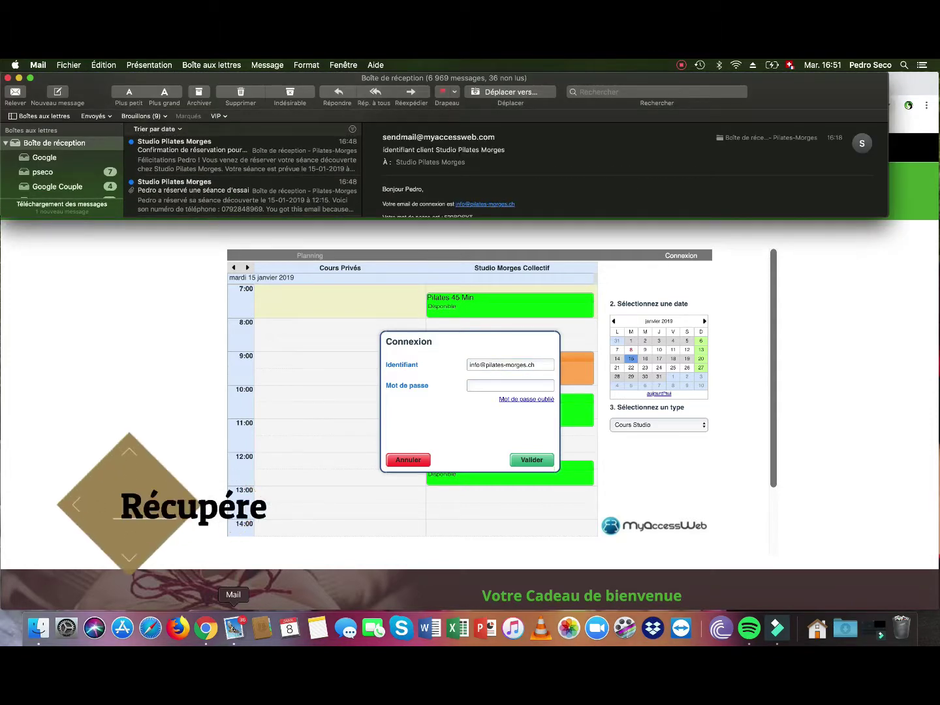
left_click(655, 92)
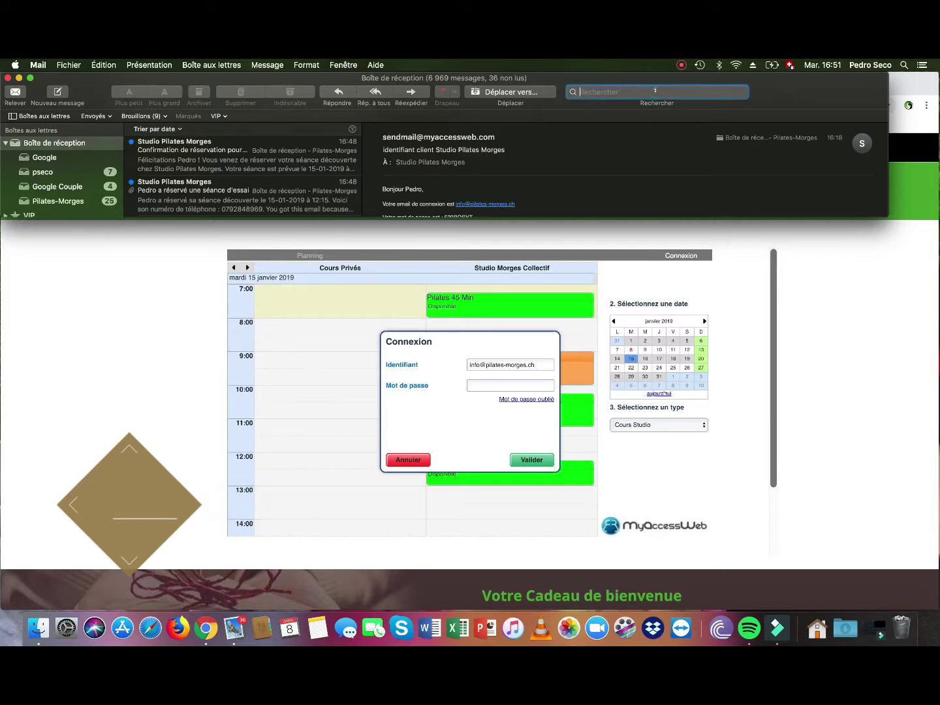
type("sendmail")
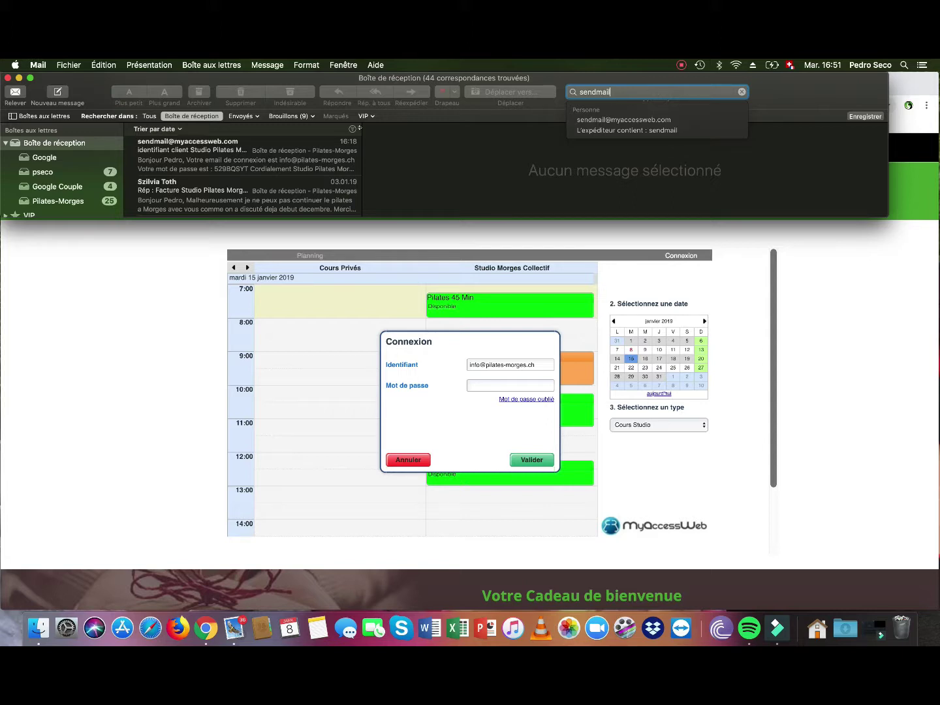
left_click(215, 156)
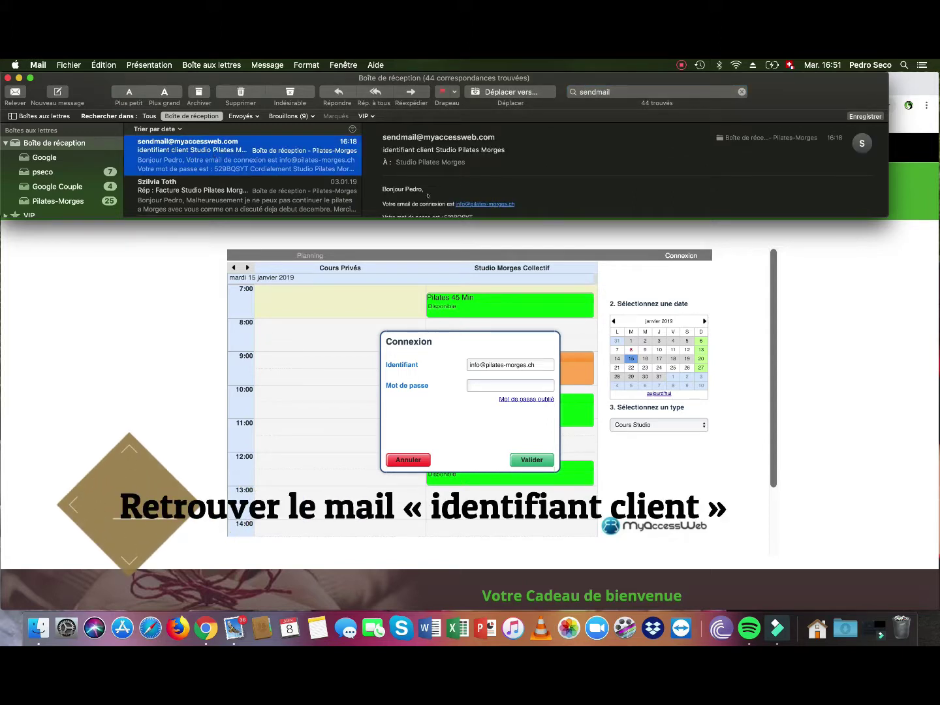
scroll(539, 185, "down", 4)
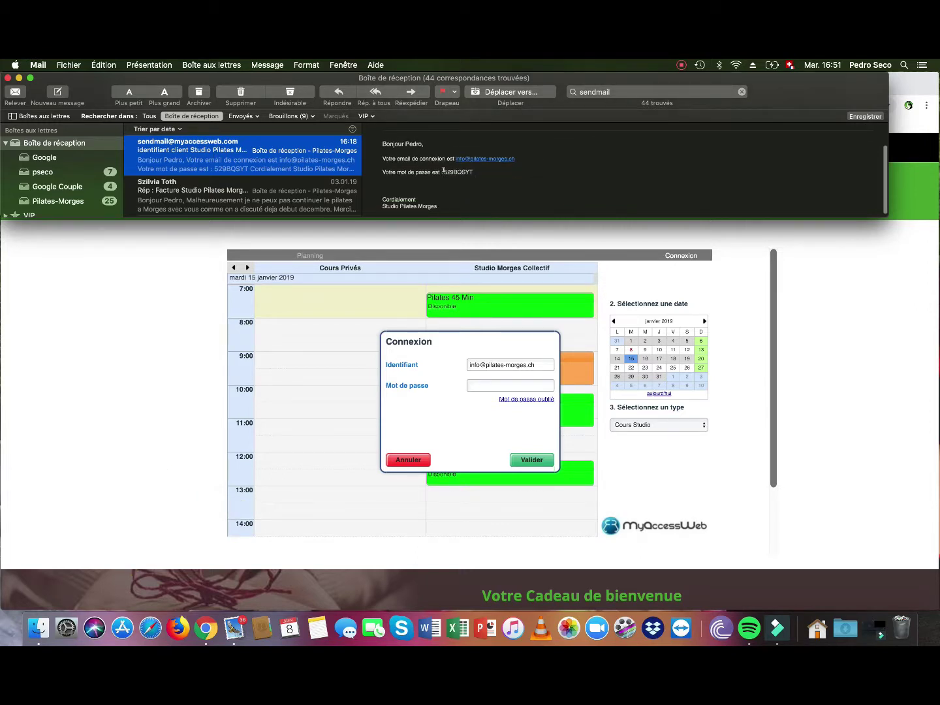
Step: Copy the account password from the message and close the Mail window
left_click_drag(444, 171, 472, 170)
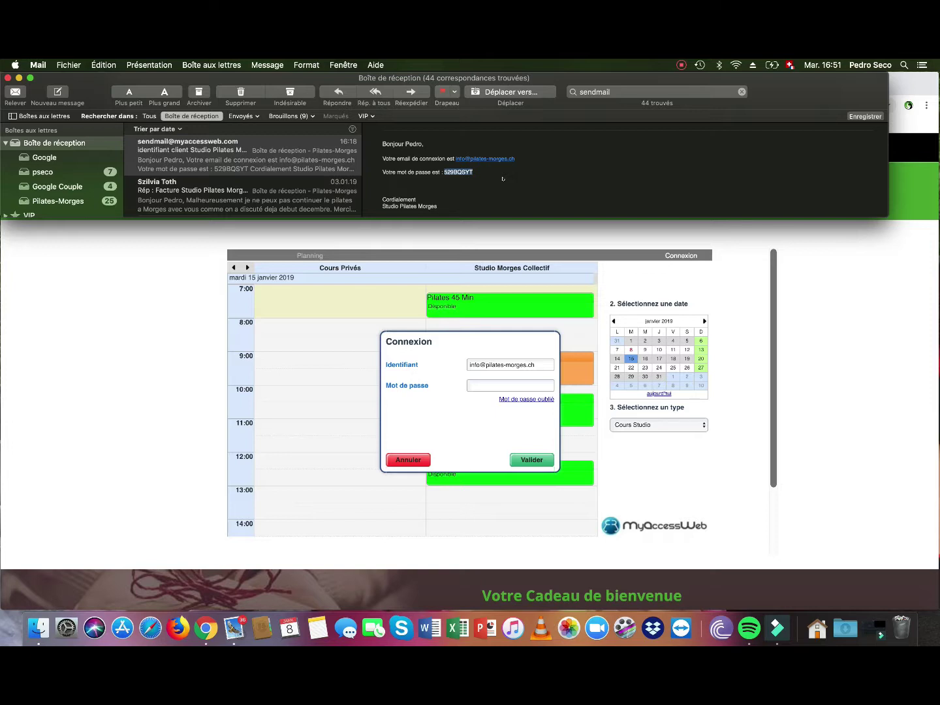
left_click(106, 64)
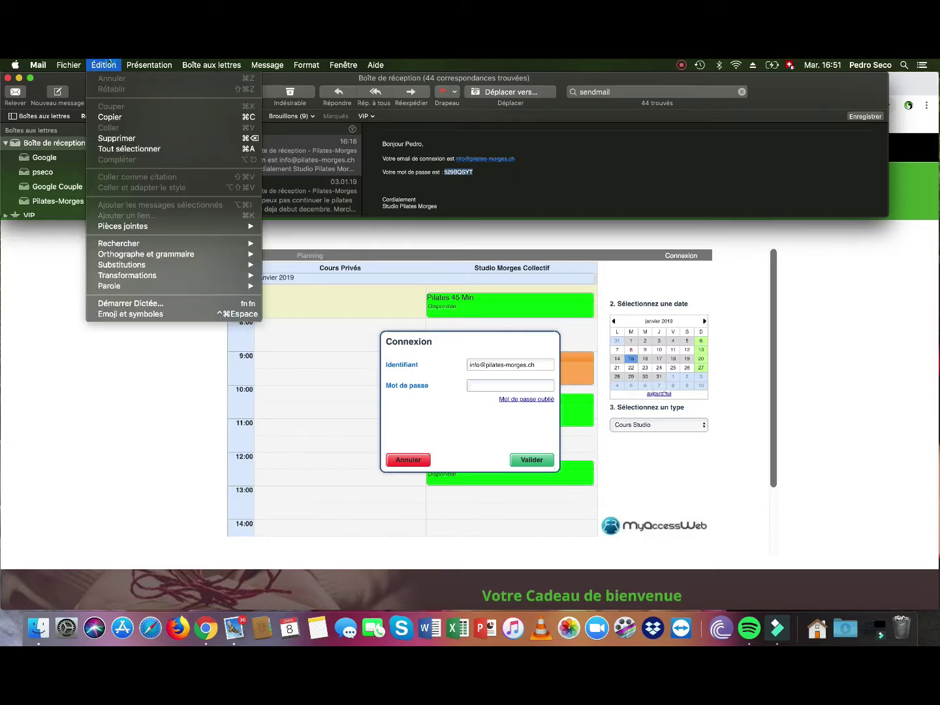
left_click(109, 117)
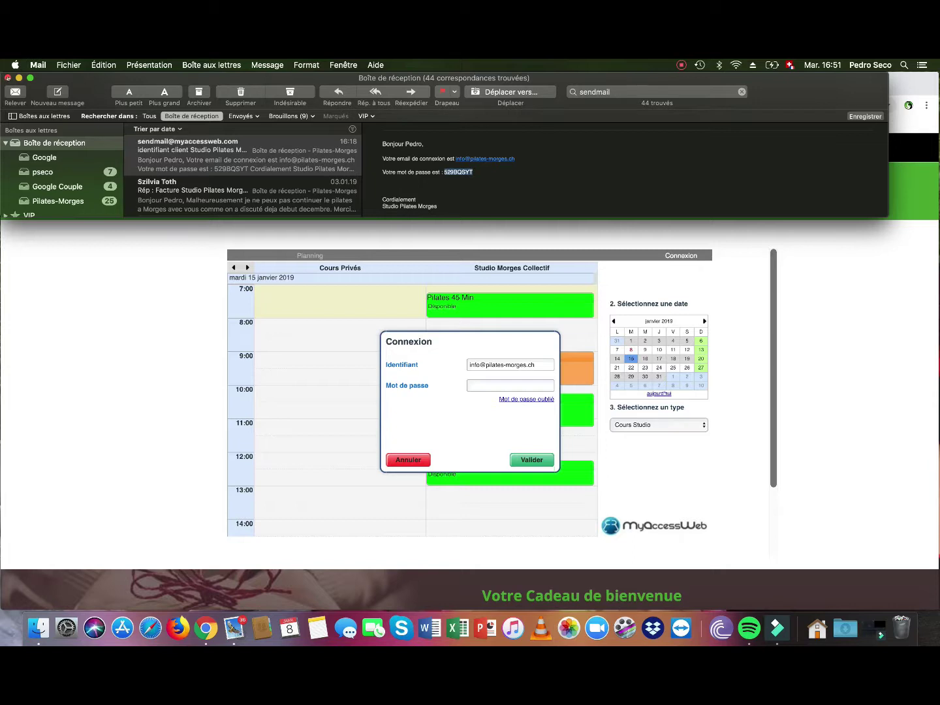
left_click(7, 77)
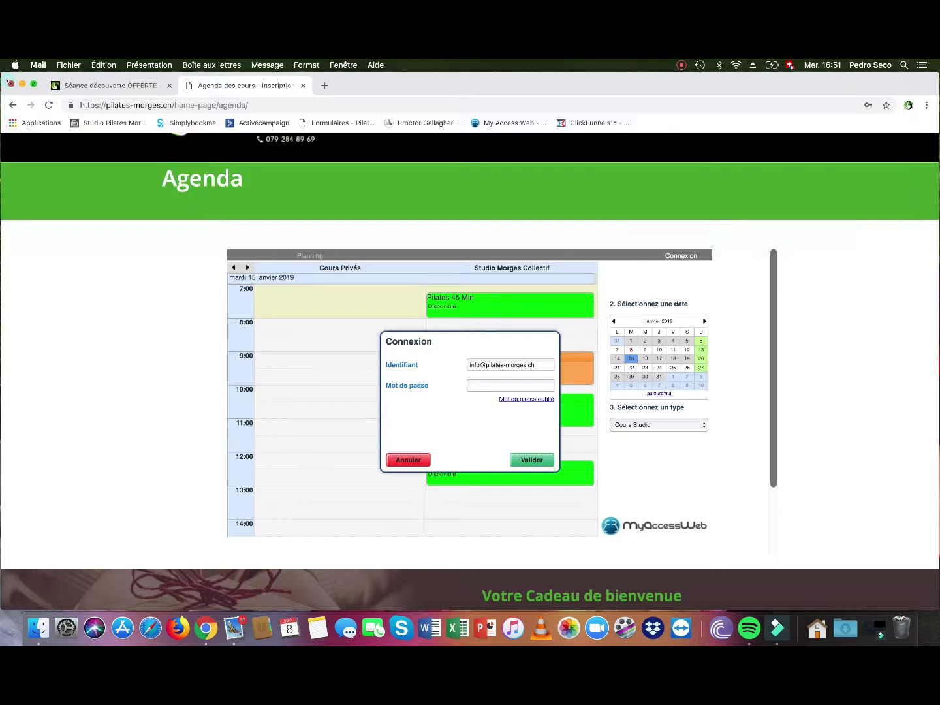
Step: Paste the account password into the agenda's login form and log in
left_click(468, 380)
left_click(483, 385)
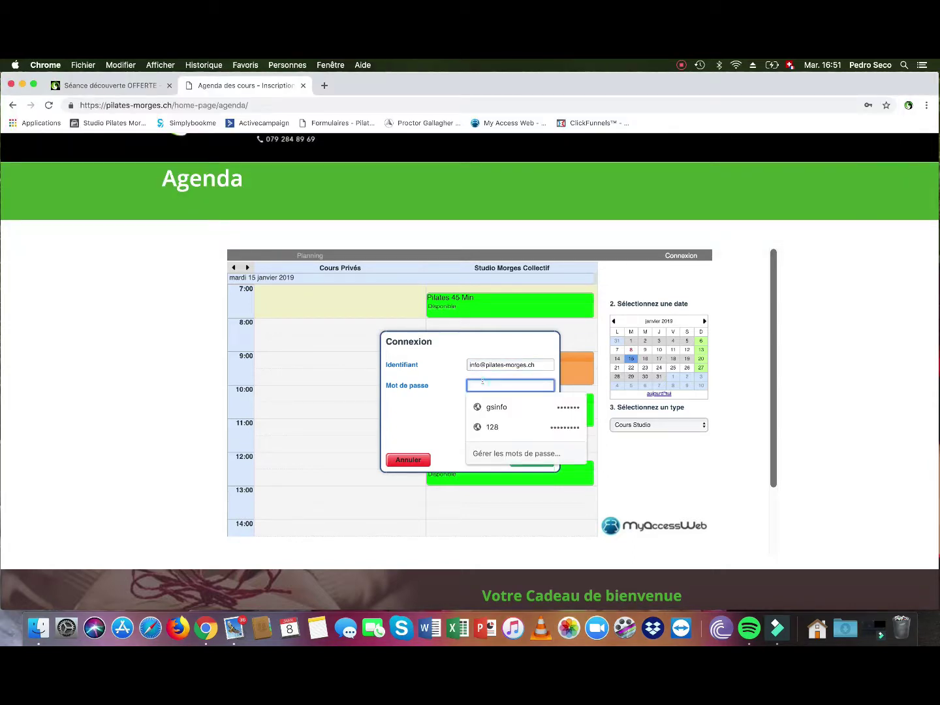
key("super+v")
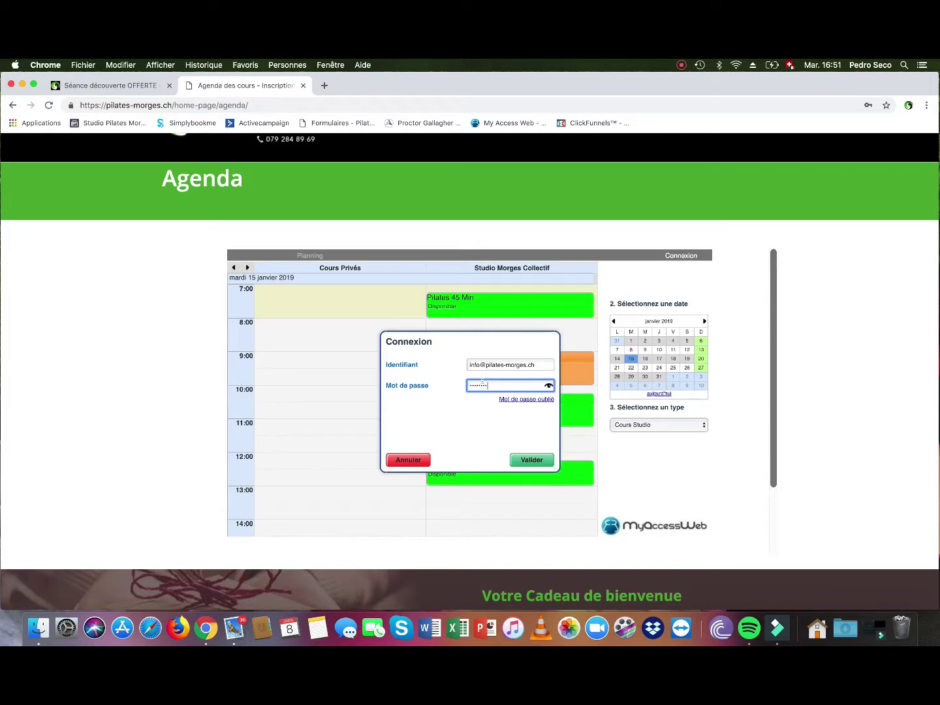
left_click(526, 461)
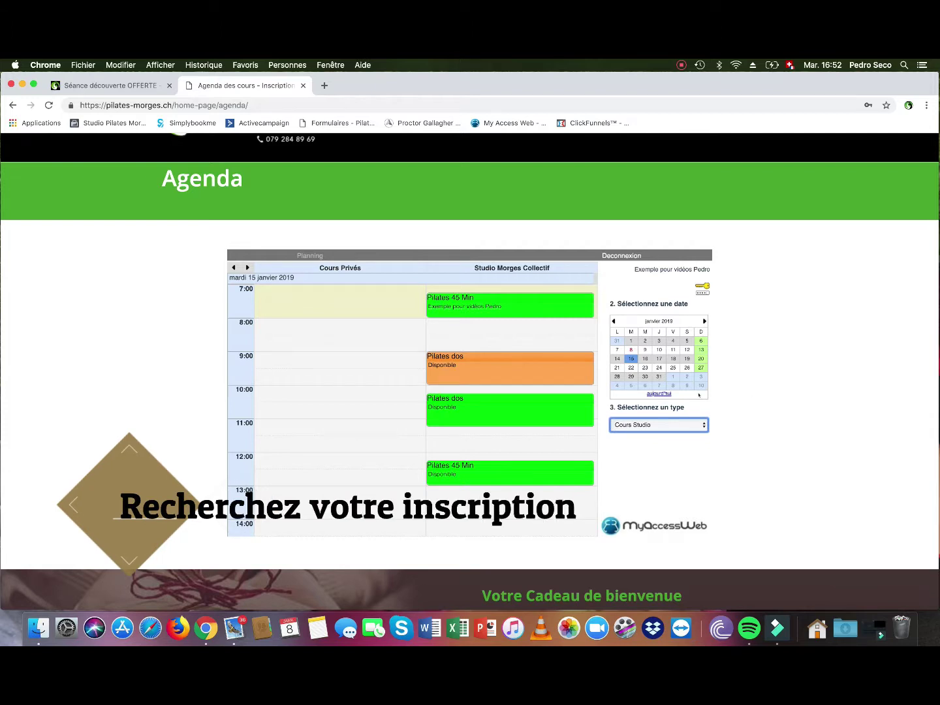
Step: Unsubscribe from the booked early-morning Pilates 45 Min class on Tuesday 15 January 2019 in the agenda
left_click(627, 349)
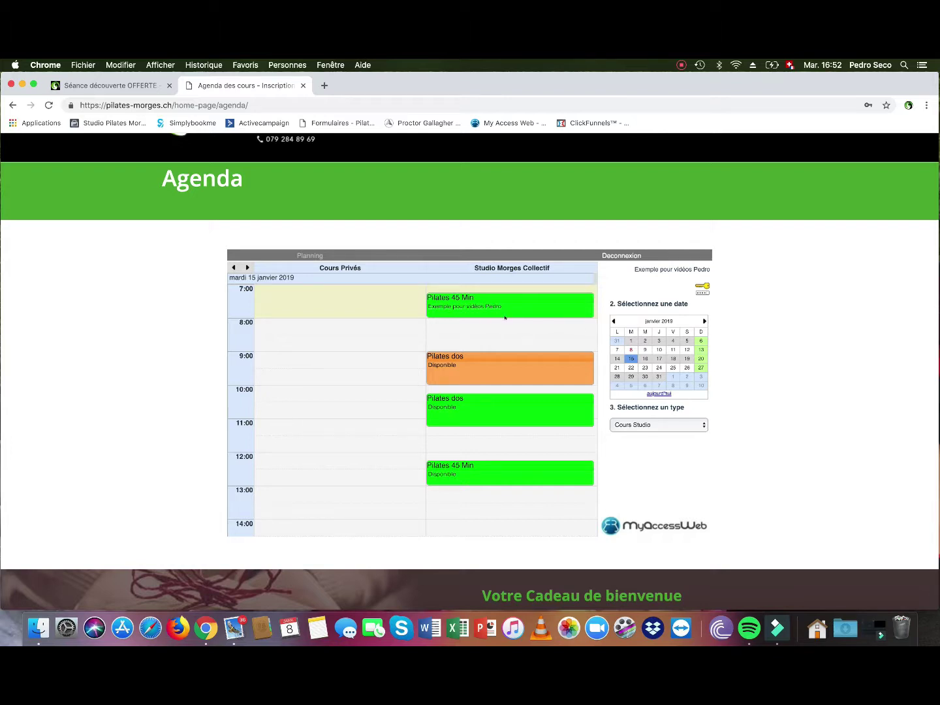
scroll(504, 318, "up", 1)
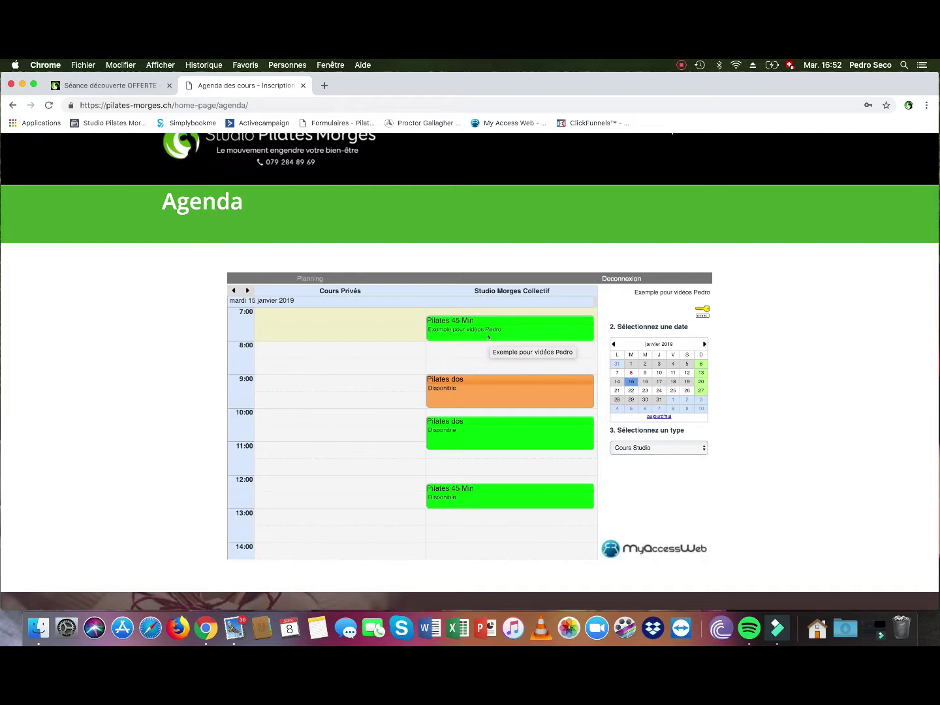
left_click(513, 335)
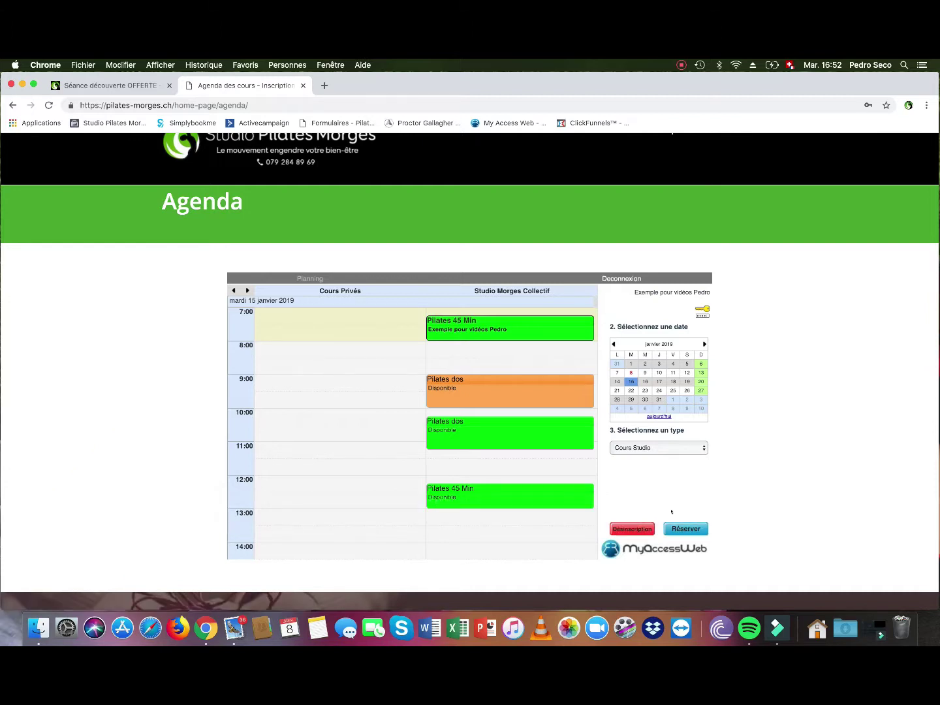
left_click(627, 529)
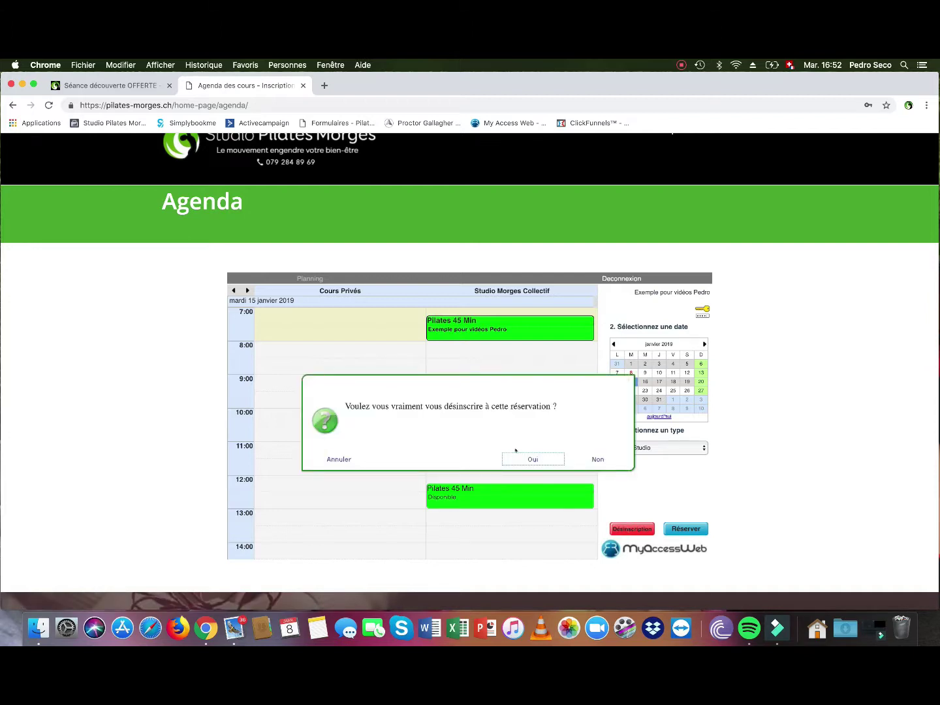
left_click(524, 459)
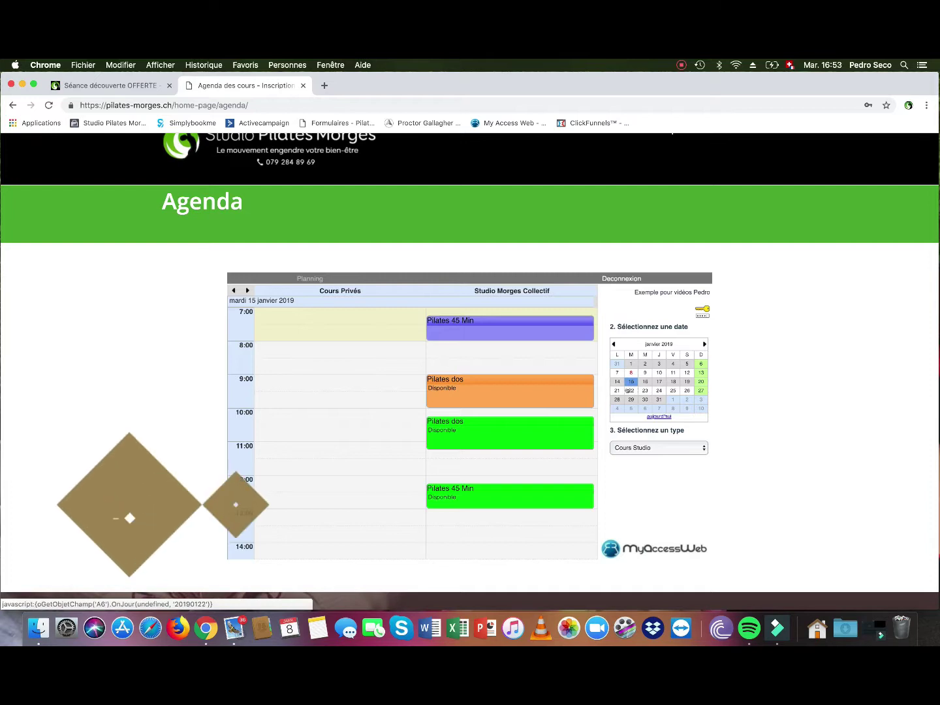
Step: Book the Pilates 45 Min class on Friday 18 January 2019 from 12:15 to 13:00
left_click(672, 382)
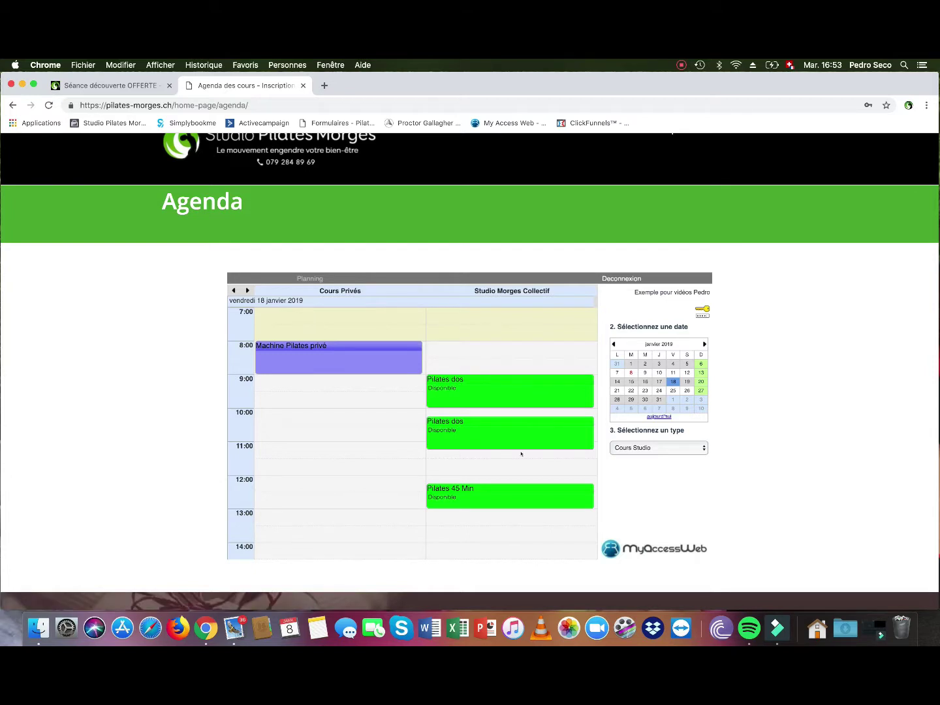
left_click(504, 499)
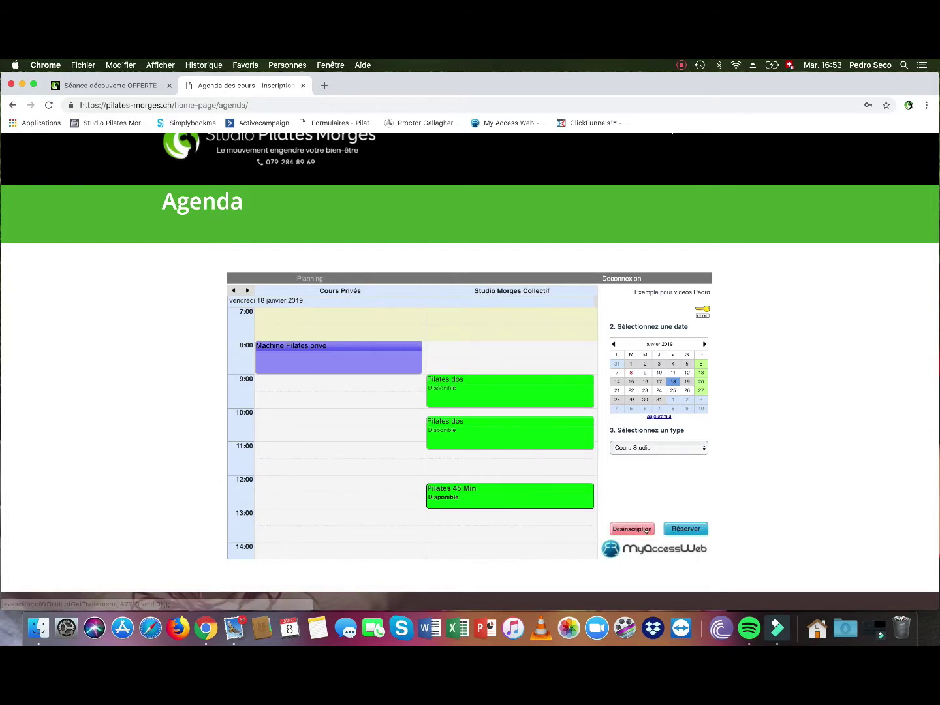
left_click(682, 531)
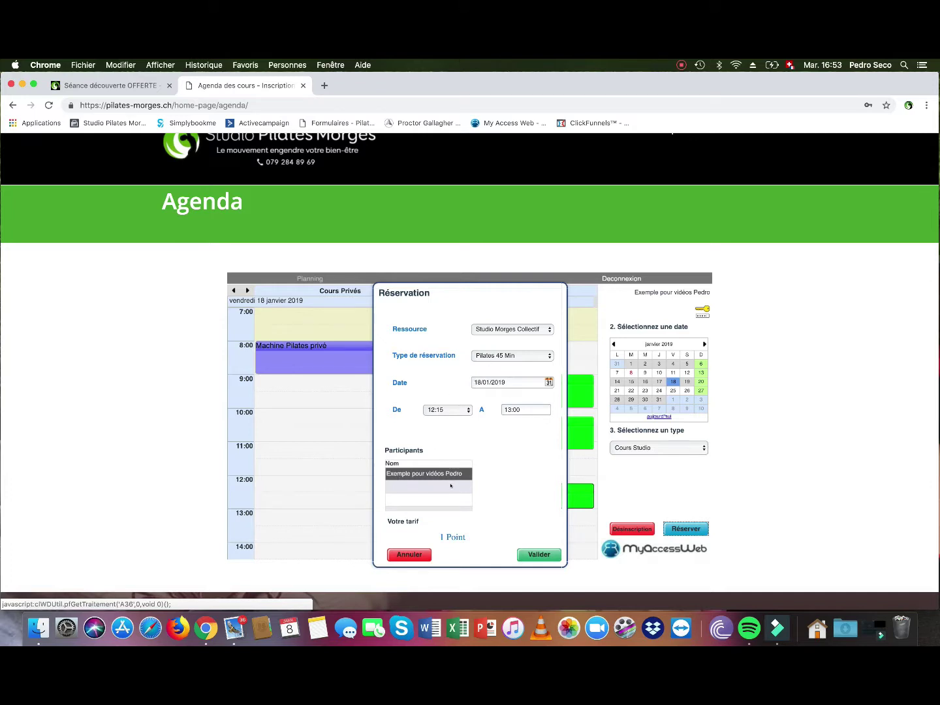
left_click(537, 554)
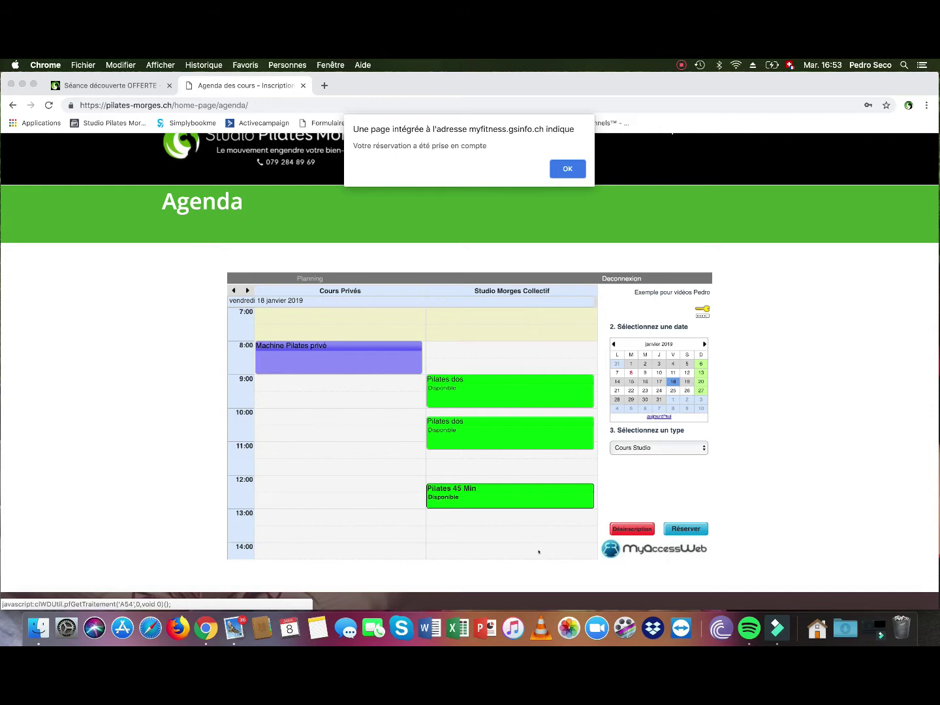
left_click(568, 168)
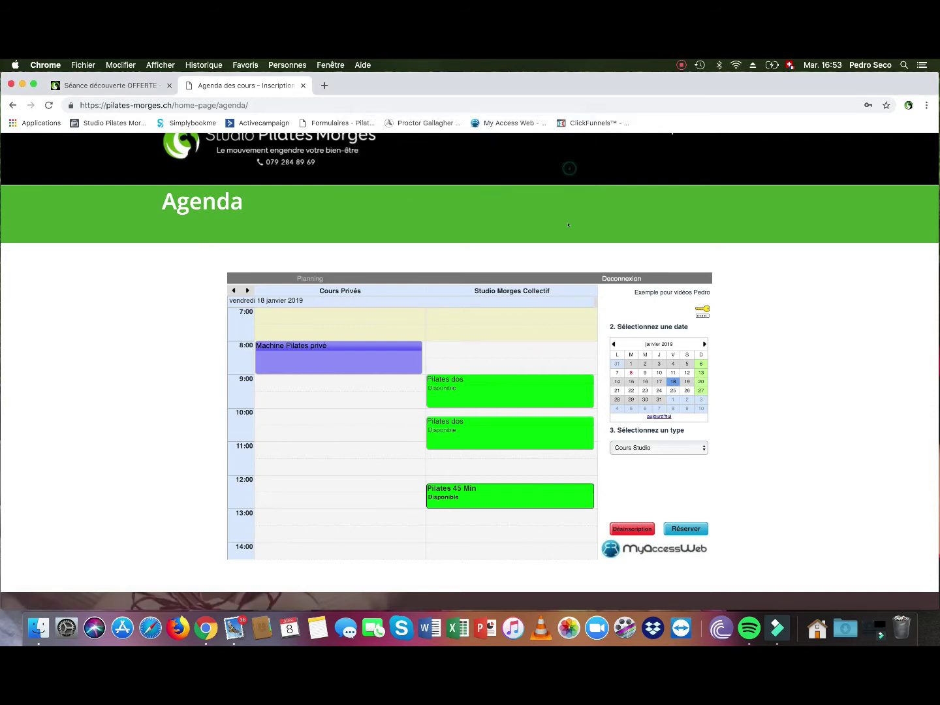